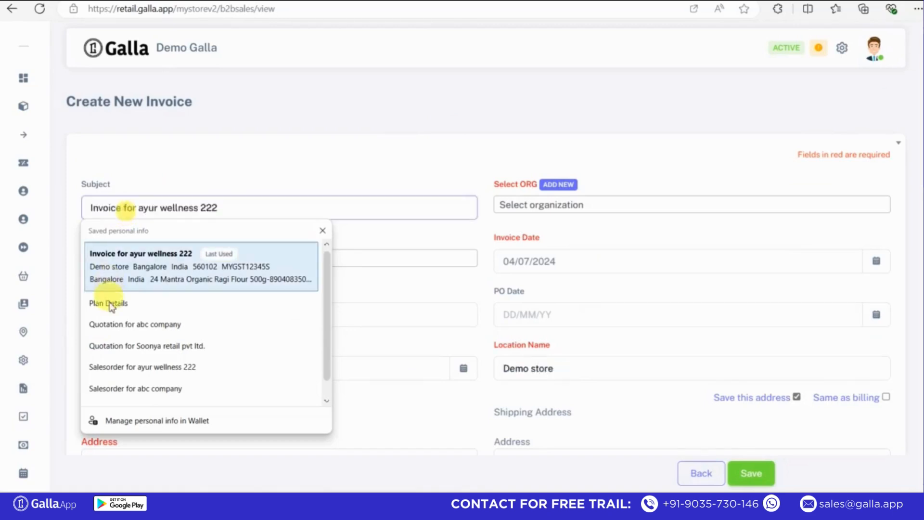
# Fill the subject from a saved suggestion and select Soonya retail pvt ltd. as the organization.
pyautogui.click(110, 305)
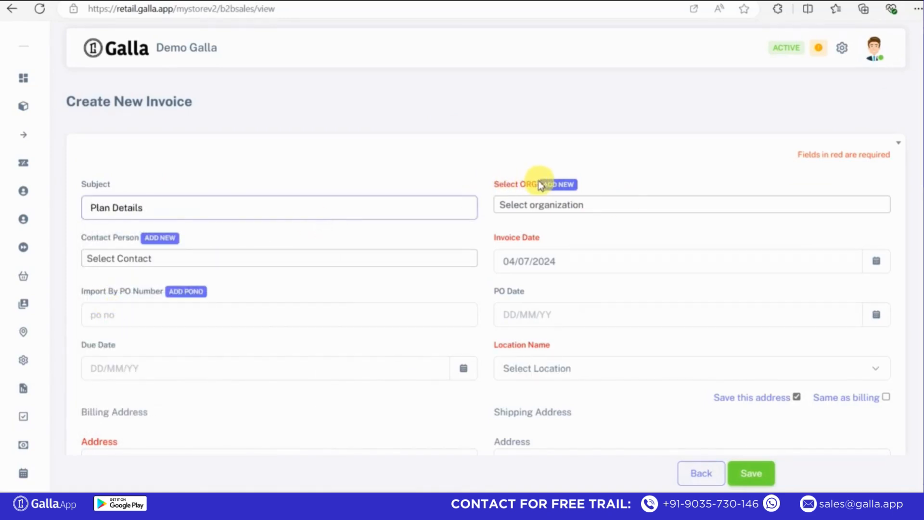
pyautogui.click(501, 205)
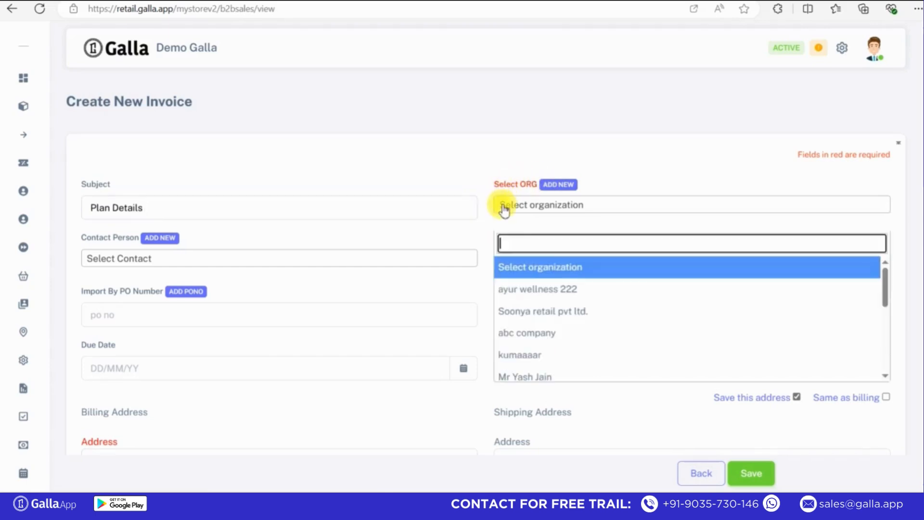
pyautogui.click(511, 316)
# Set the invoice date to 08/07/2024 and the PO date to 22/07/2024.
pyautogui.click(567, 265)
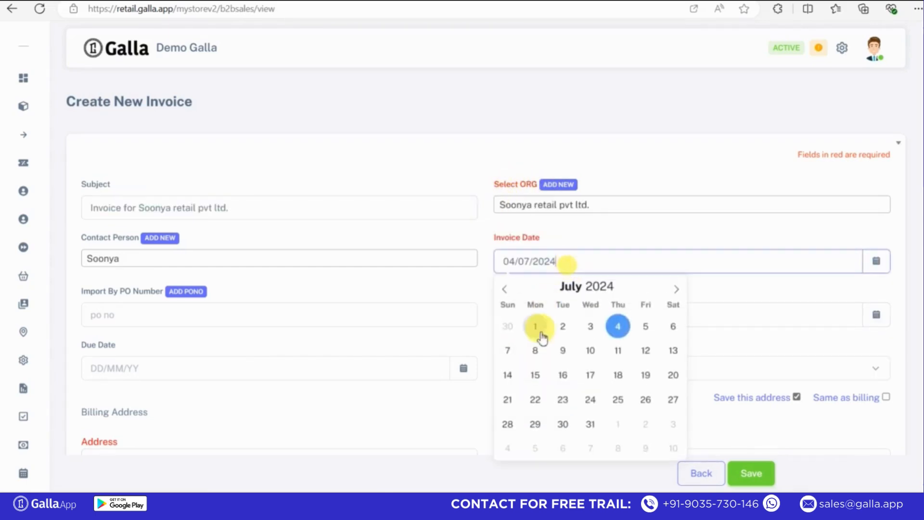
pyautogui.click(536, 344)
pyautogui.click(572, 322)
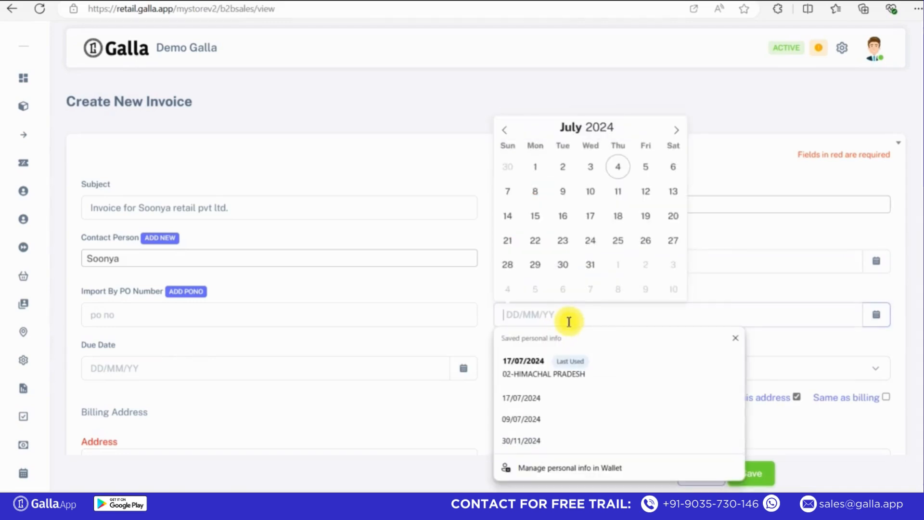
pyautogui.click(533, 240)
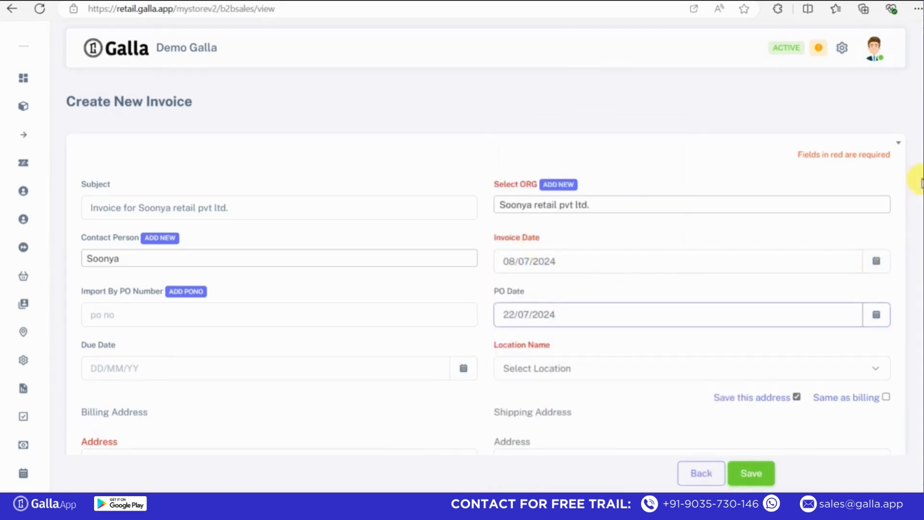
# Set the invoice location to Galla store.
pyautogui.scroll(-3, 918, 164)
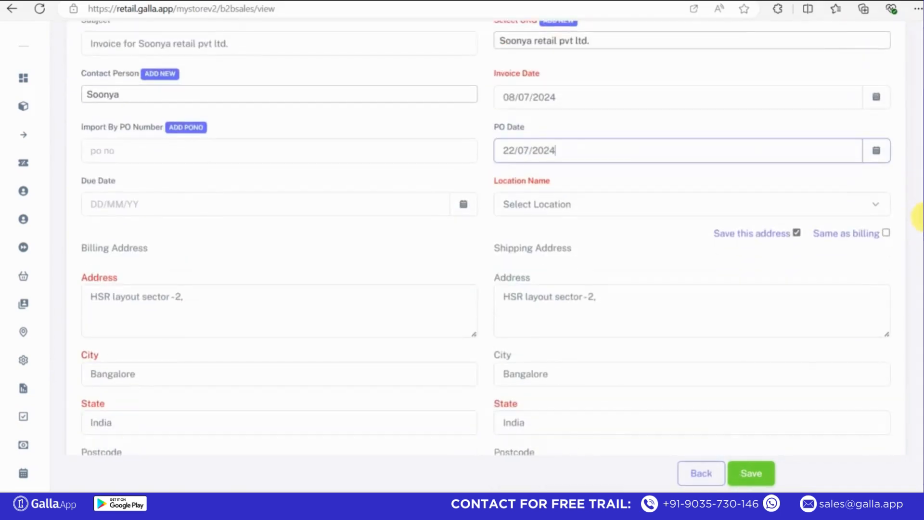
pyautogui.click(533, 204)
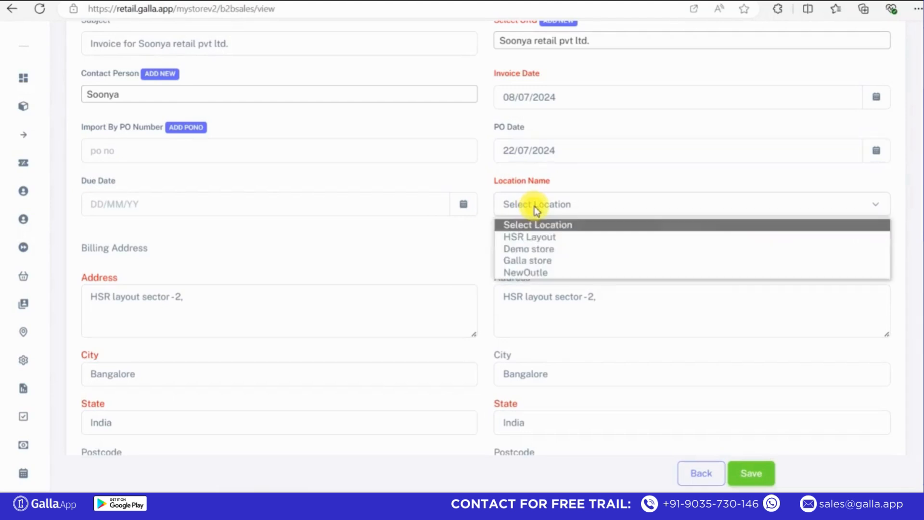
pyautogui.click(516, 262)
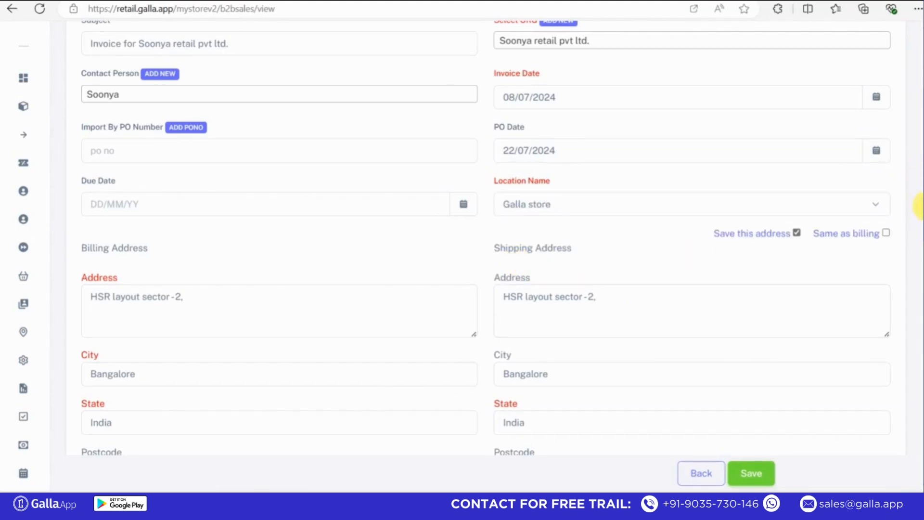
# Edit the billing and shipping addresses to 'HSR layout sector-2hjg' and 'HSR layout sector-2,hhh'.
pyautogui.scroll(-2, 918, 193)
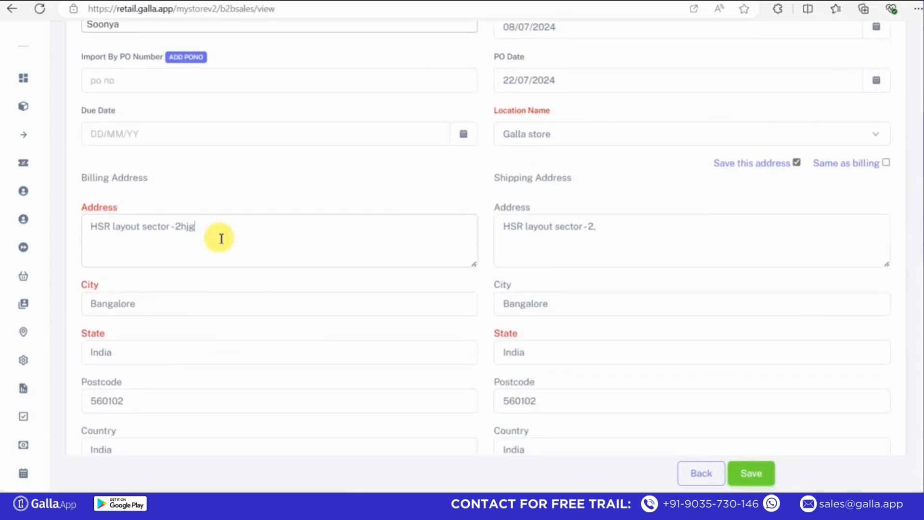
pyautogui.click(624, 231)
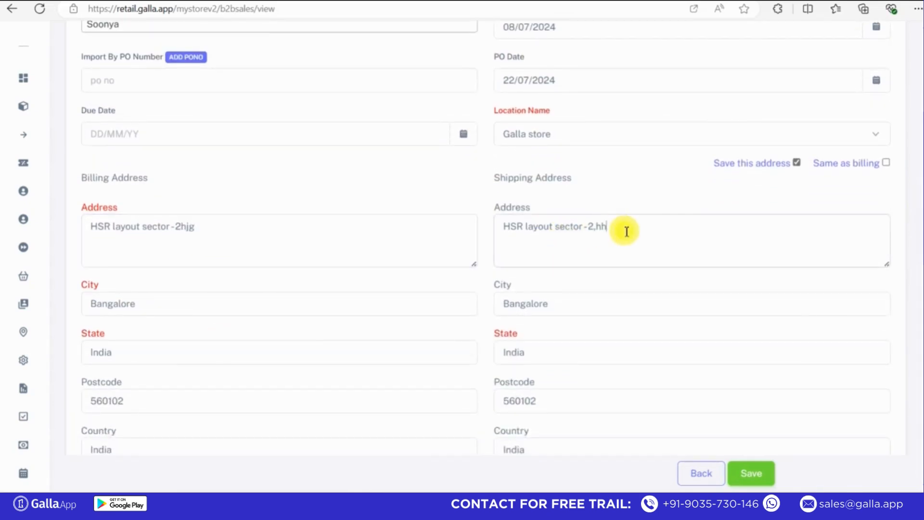
pyautogui.click(287, 352)
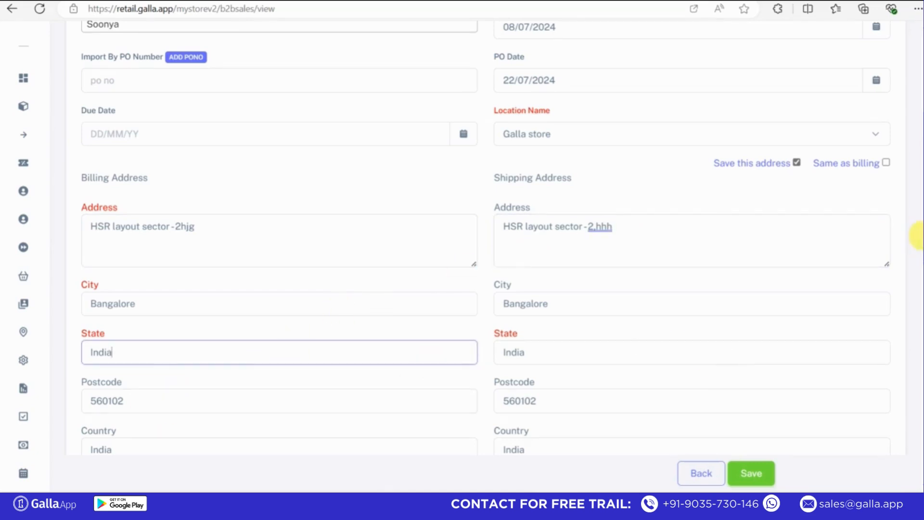
pyautogui.scroll(-5, 917, 241)
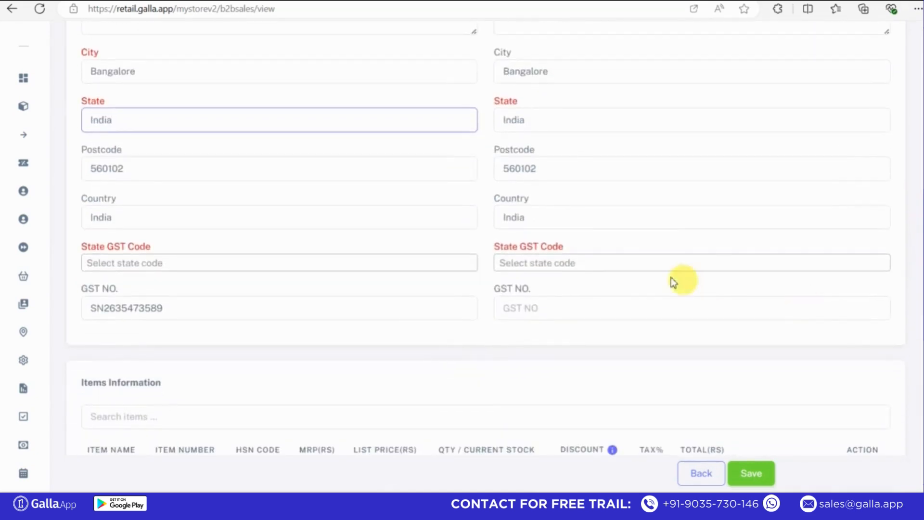
# Set both the shipping and billing State GST Codes to 02-HIMACHAL PRADESH.
pyautogui.click(600, 266)
pyautogui.click(545, 350)
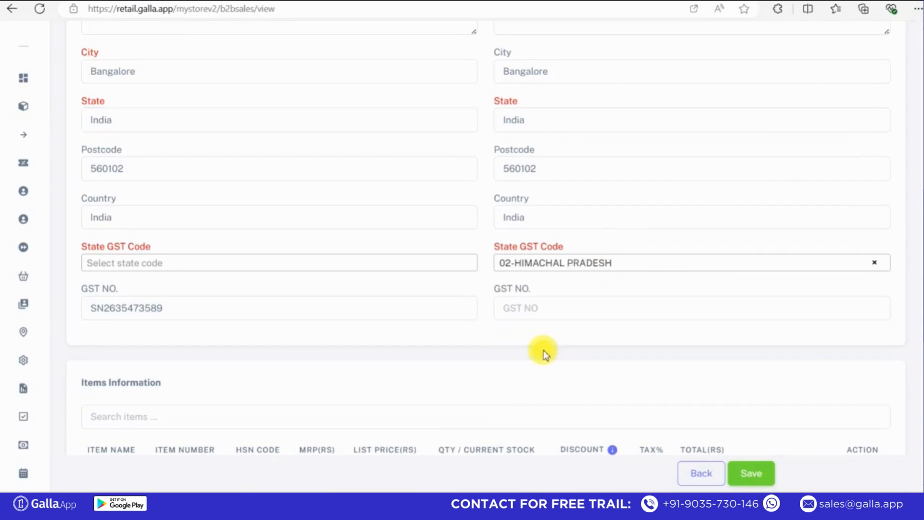
pyautogui.click(222, 263)
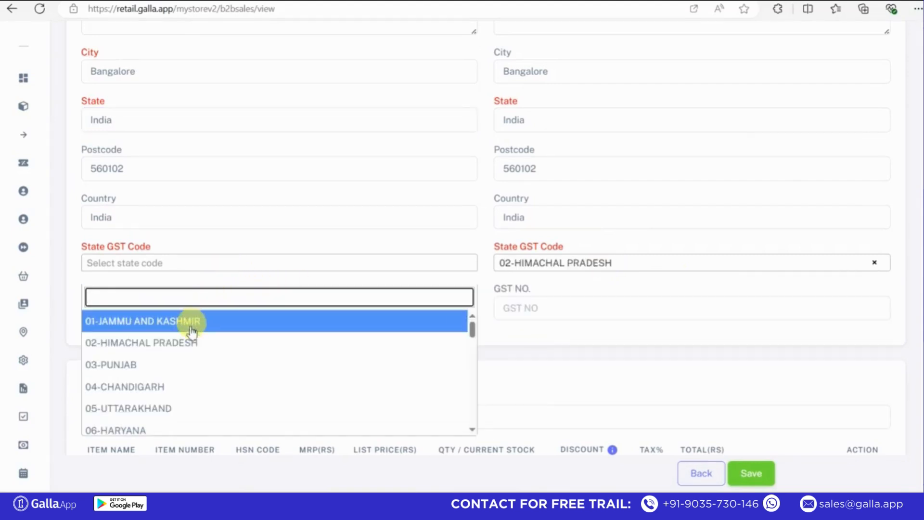
pyautogui.click(170, 343)
# Enter the shipping GST number.
pyautogui.click(550, 313)
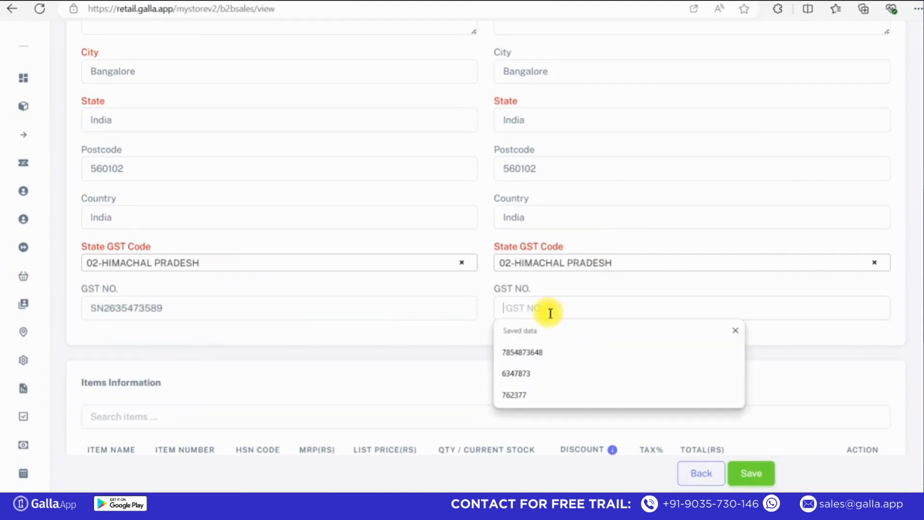
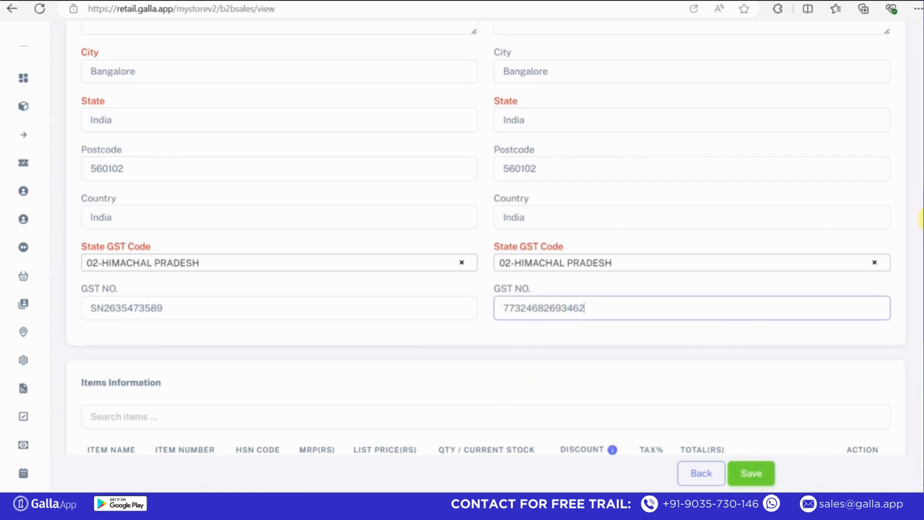
pyautogui.moveTo(919, 226); pyautogui.dragTo(916, 287)
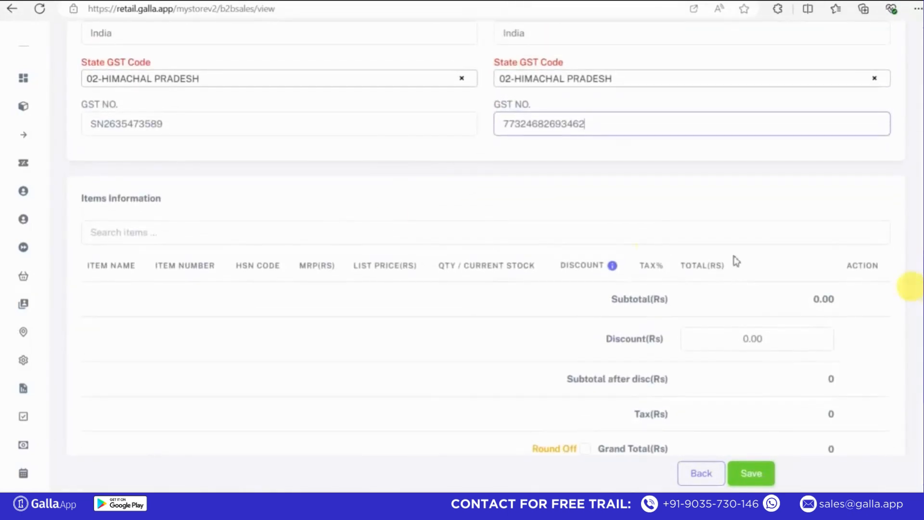
pyautogui.click(144, 228)
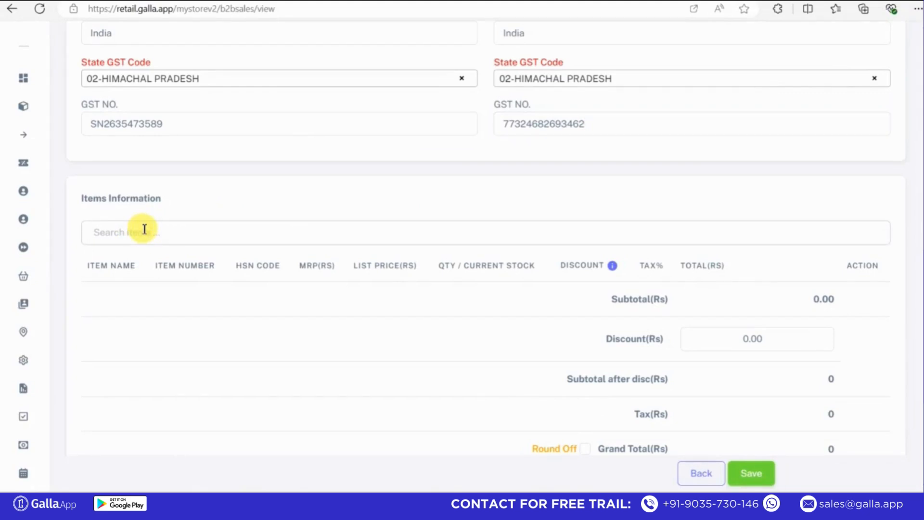
pyautogui.write('flour')
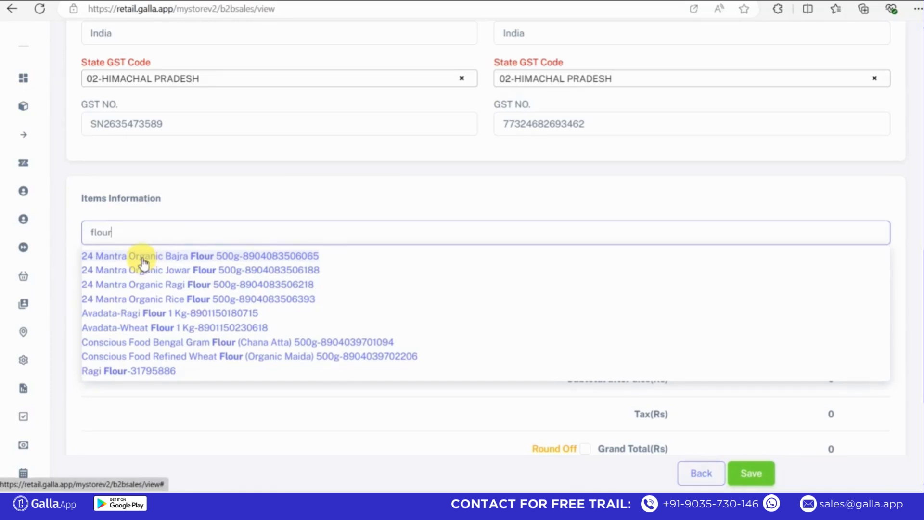
pyautogui.click(142, 259)
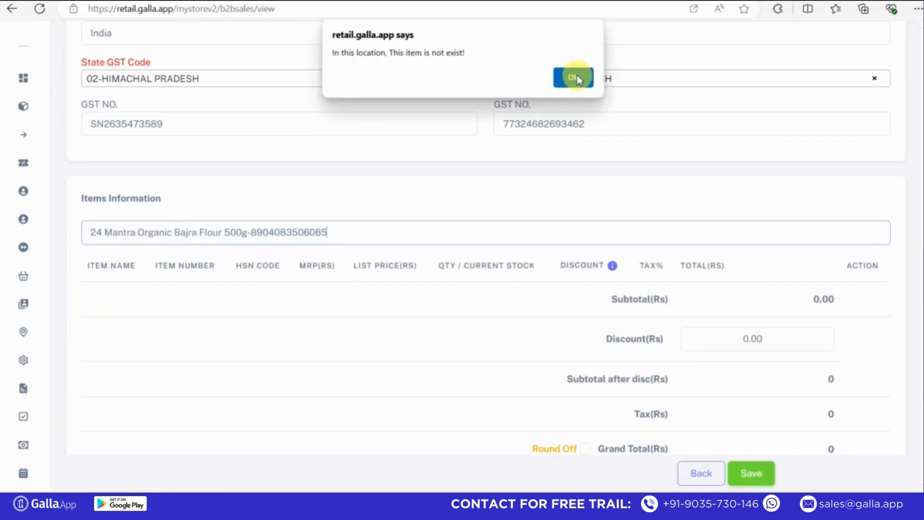
pyautogui.click(575, 78)
pyautogui.moveTo(367, 227); pyautogui.dragTo(23, 245)
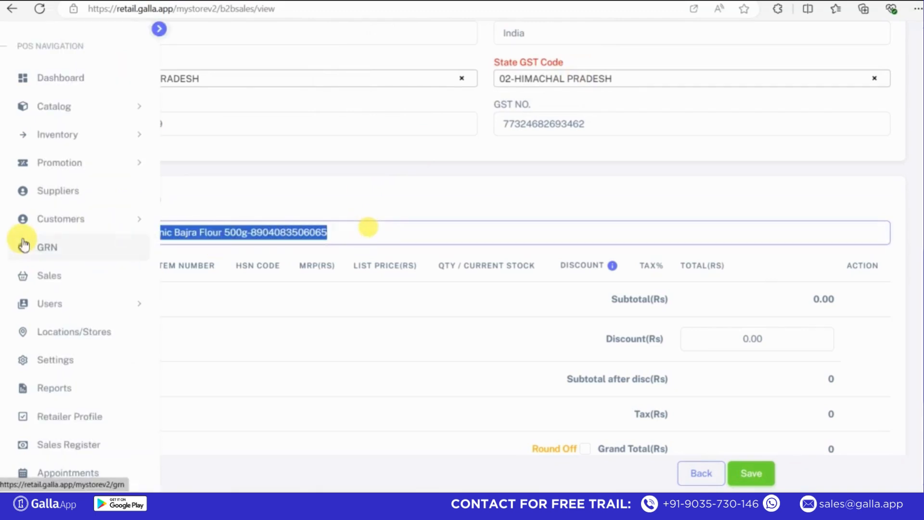
pyautogui.press('BackSpace')
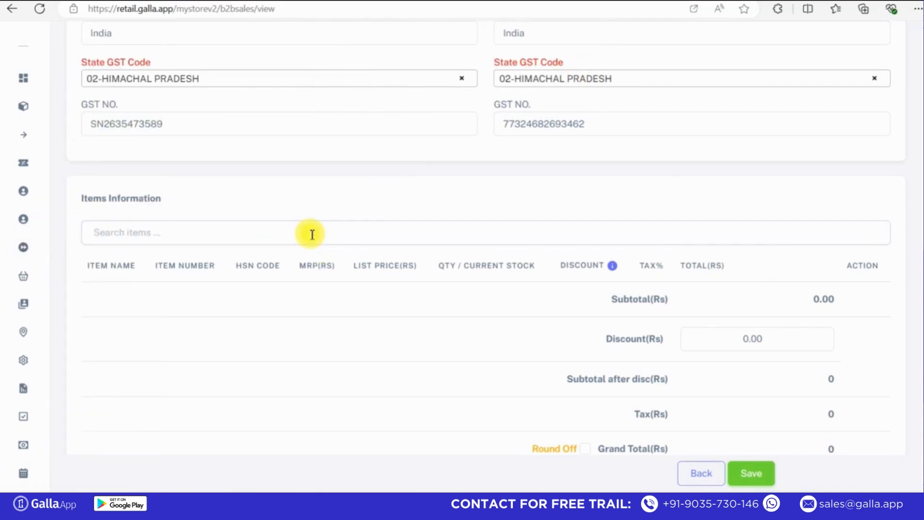
pyautogui.write('flour')
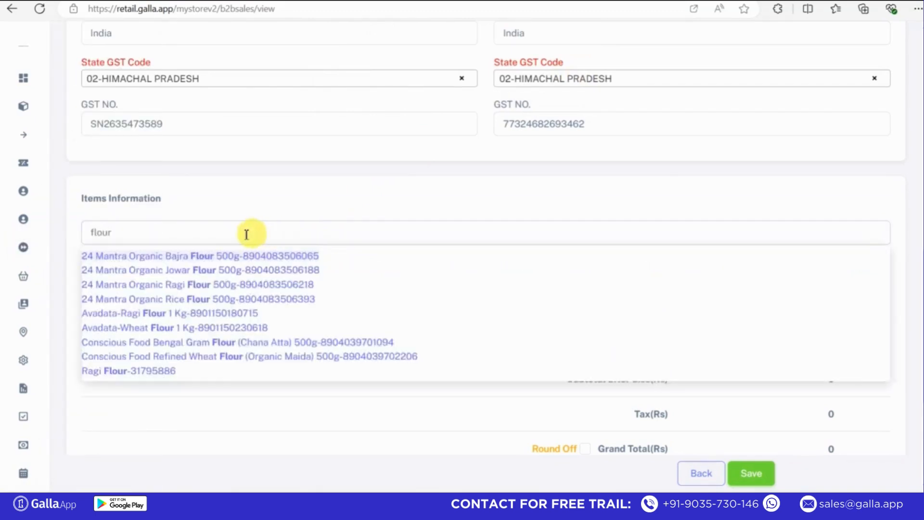
pyautogui.moveTo(919, 270); pyautogui.dragTo(898, 134)
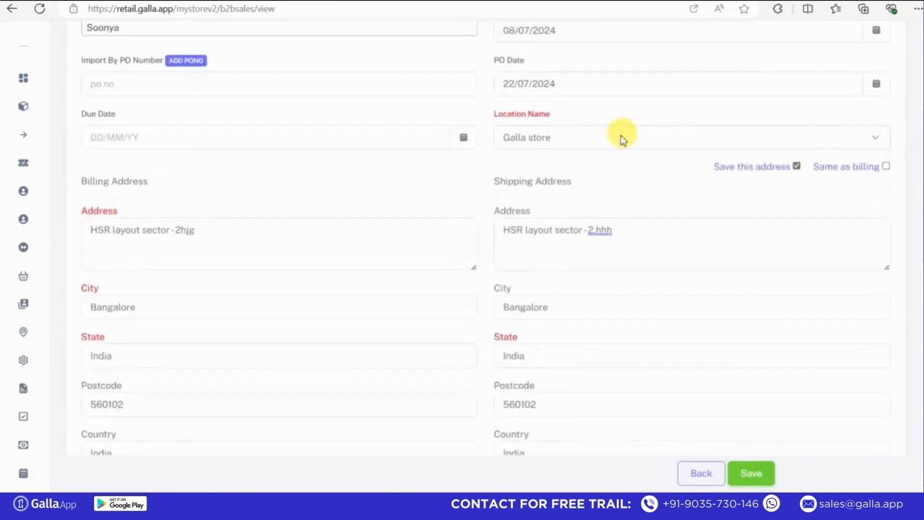
# Switch the location to Demo store and add 24 Mantra Organic Jowar Flour 500g.
pyautogui.click(619, 137)
pyautogui.click(522, 181)
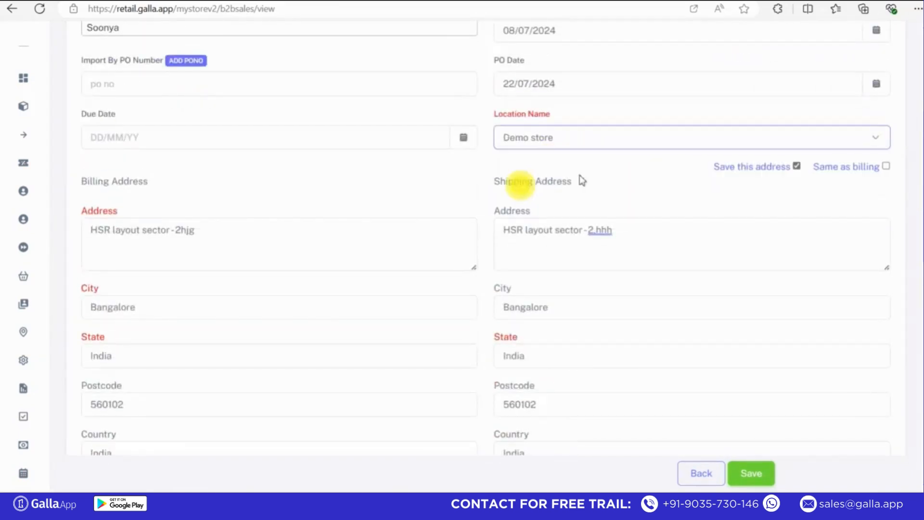
pyautogui.moveTo(919, 154); pyautogui.dragTo(916, 309)
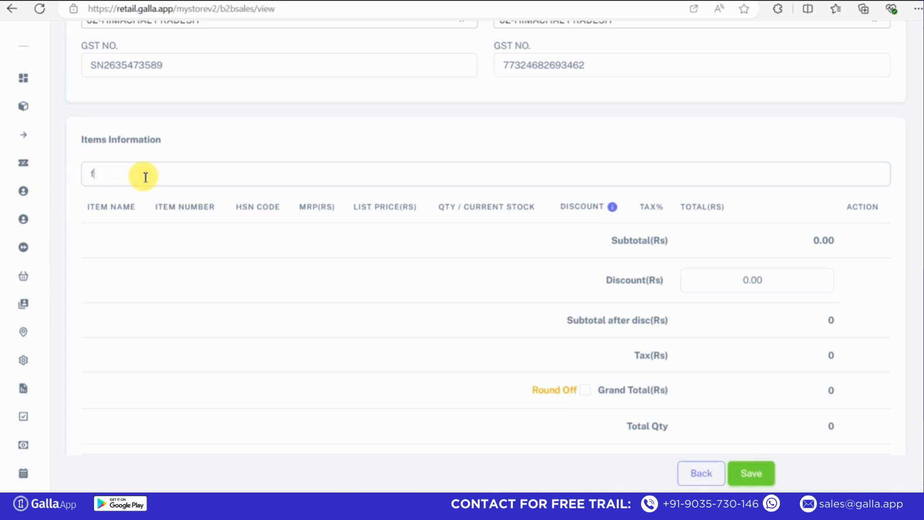
pyautogui.write('r')
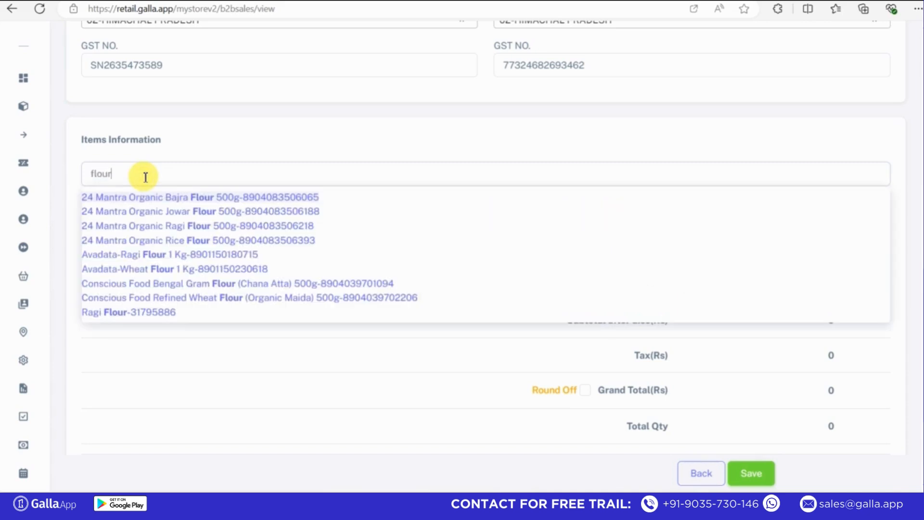
pyautogui.click(150, 212)
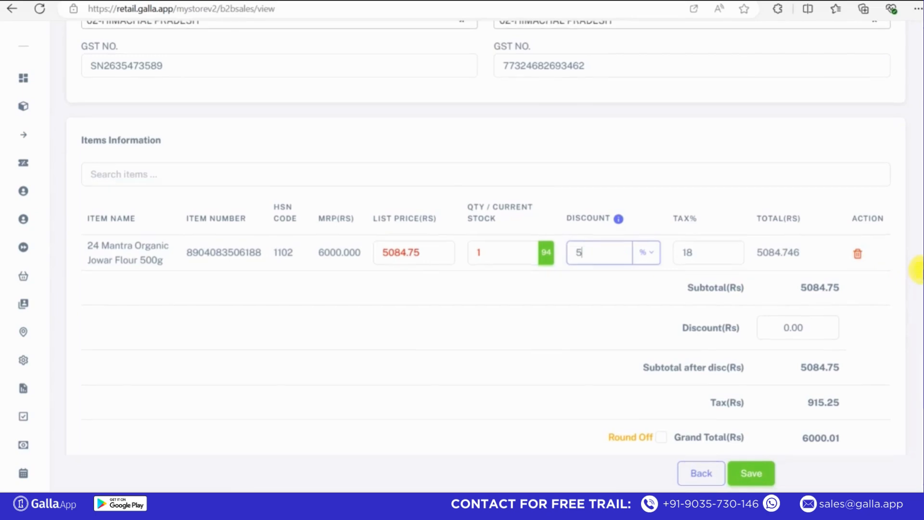
# Select the terms and conditions text and save the invoice with a 5% discount.
pyautogui.scroll(-5, 918, 274)
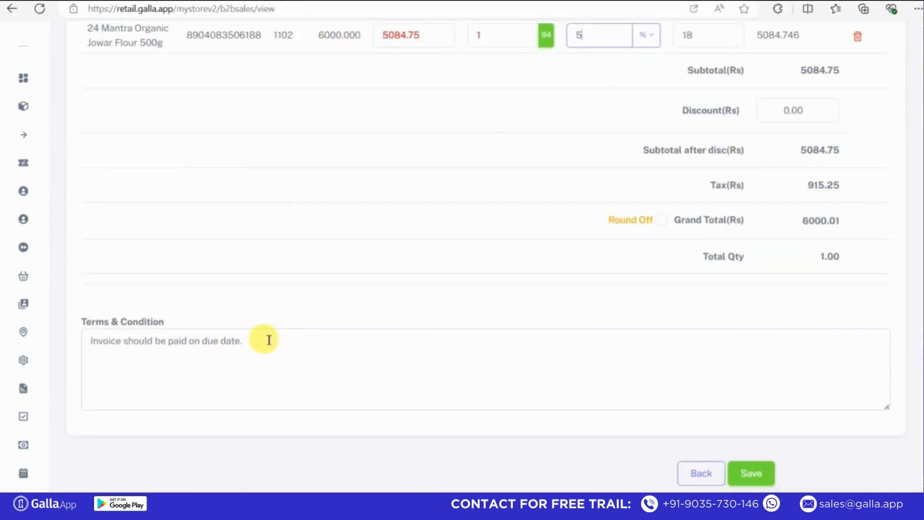
pyautogui.moveTo(260, 338); pyautogui.dragTo(89, 340)
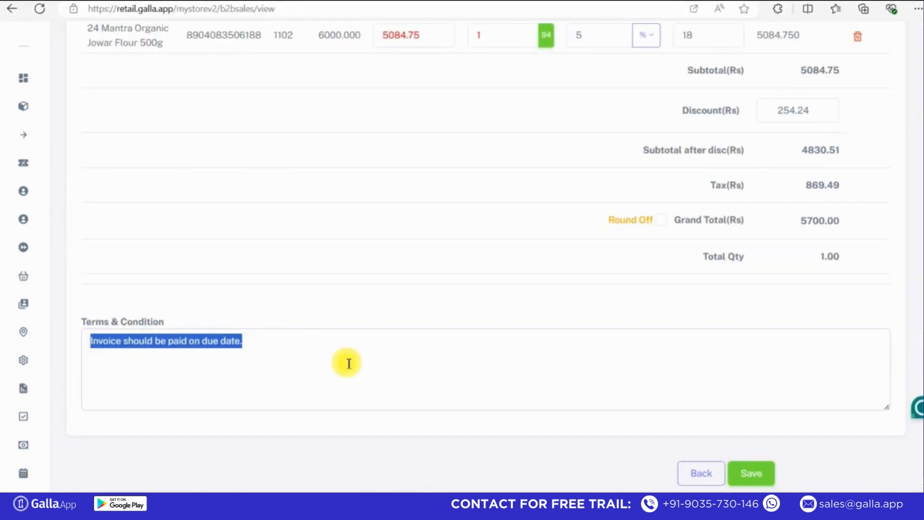
pyautogui.click(761, 477)
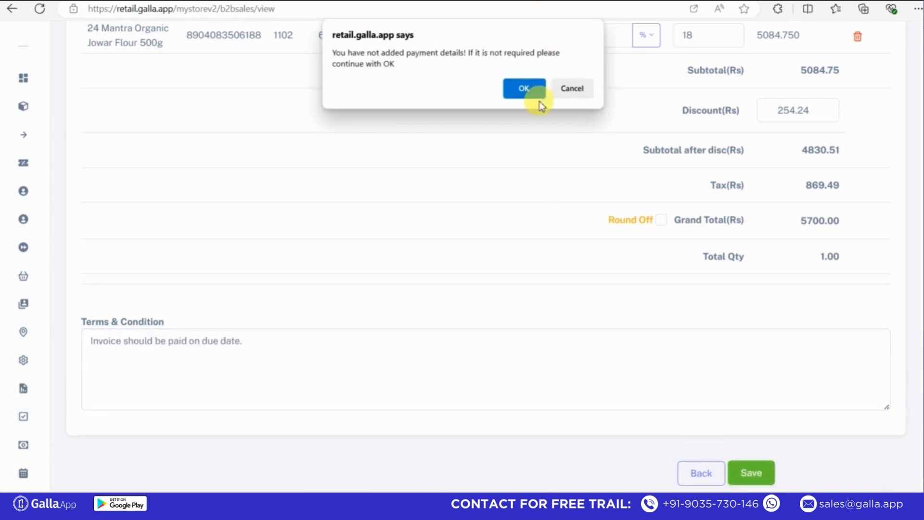
# Confirm saving invoice INVB138 without payment details.
pyautogui.click(528, 92)
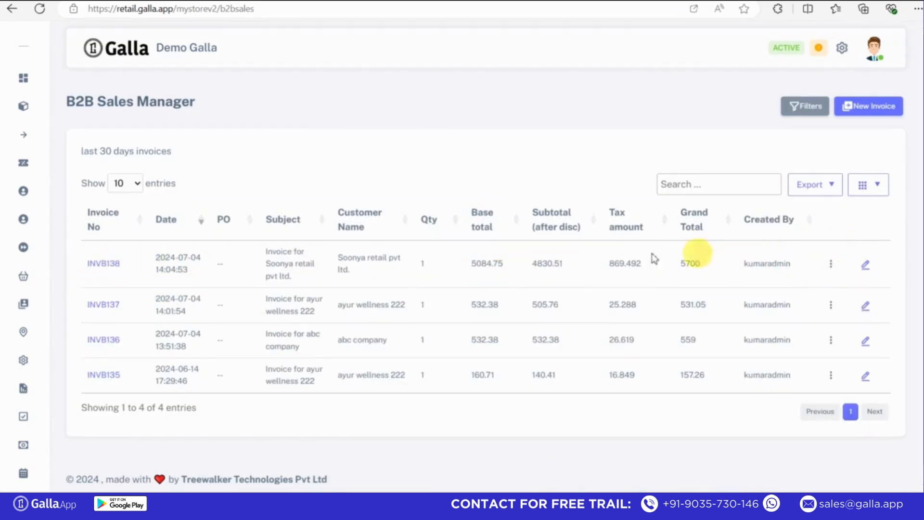
# Revise the shipping GST number on INVB138 and save it without payment details.
pyautogui.click(865, 264)
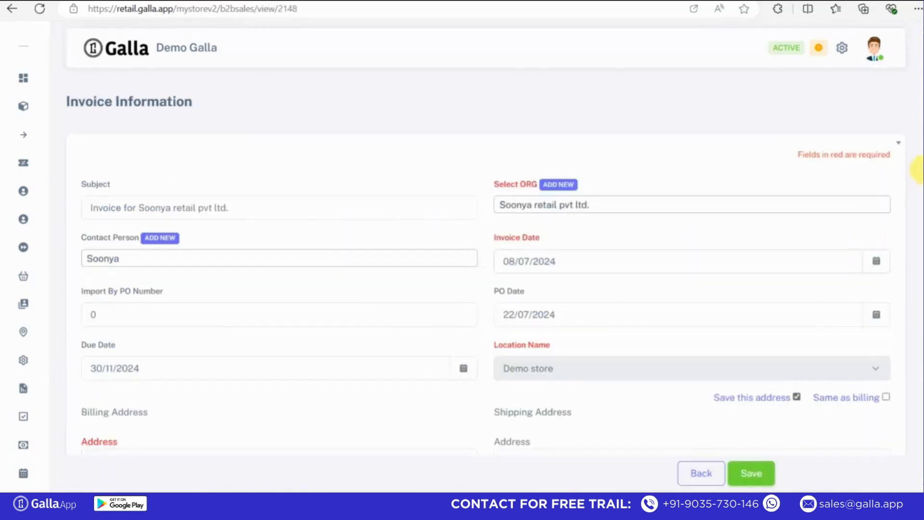
pyautogui.scroll(-15, 917, 165)
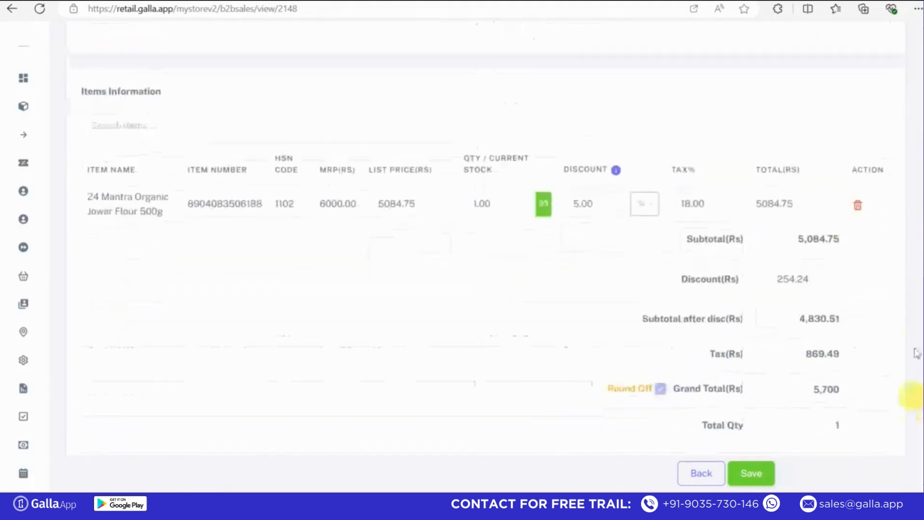
pyautogui.scroll(7, 913, 355)
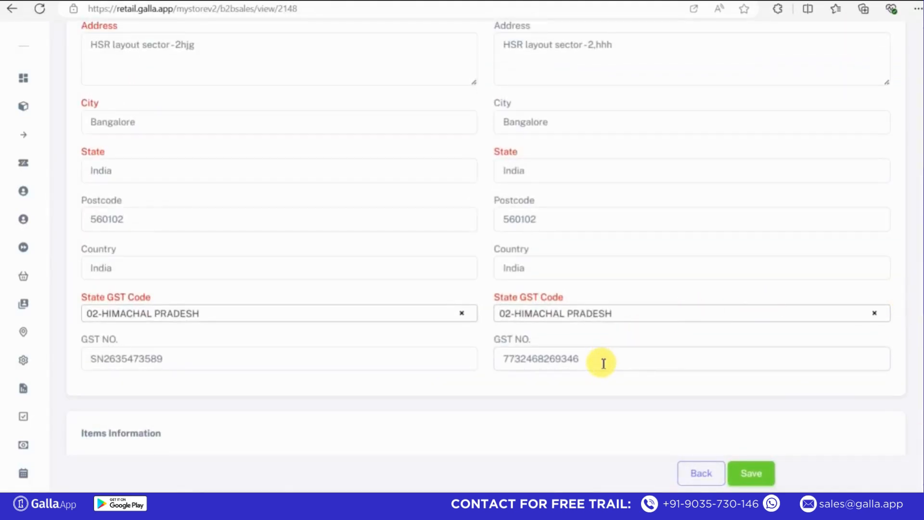
pyautogui.click(604, 363)
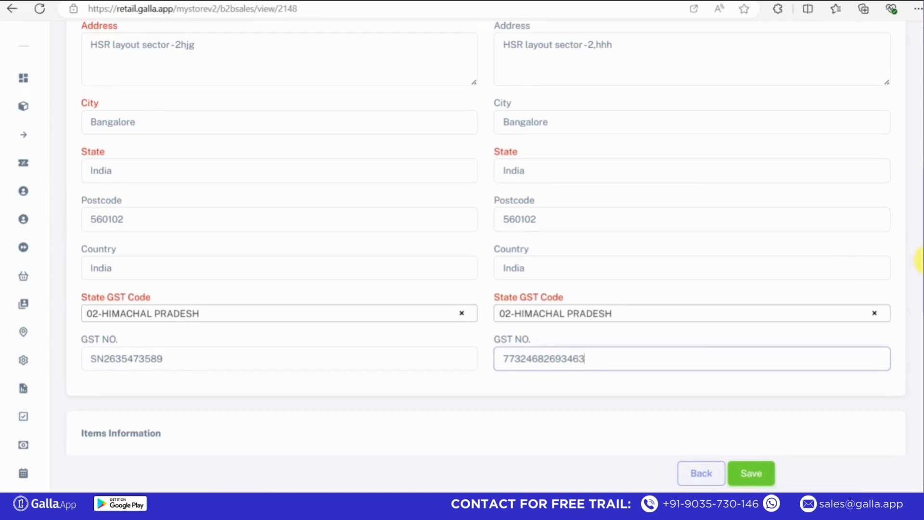
pyautogui.scroll(-4, 918, 255)
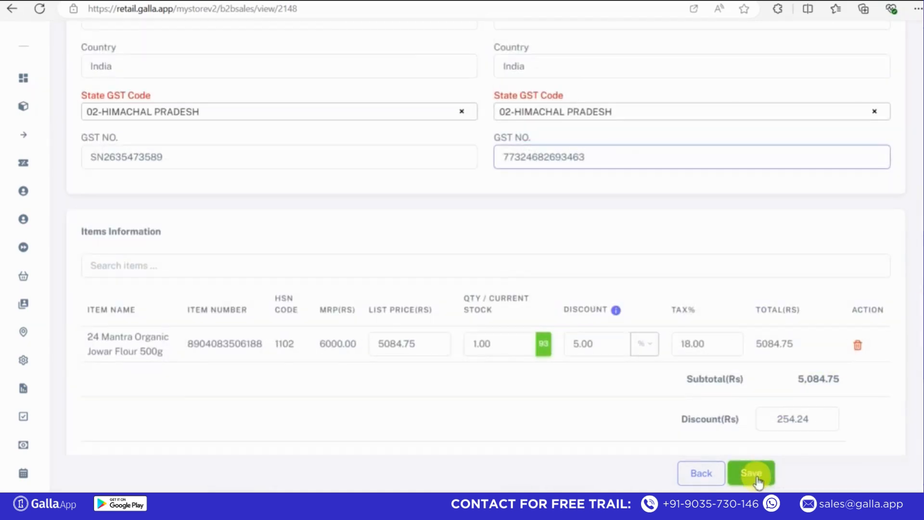
pyautogui.click(755, 477)
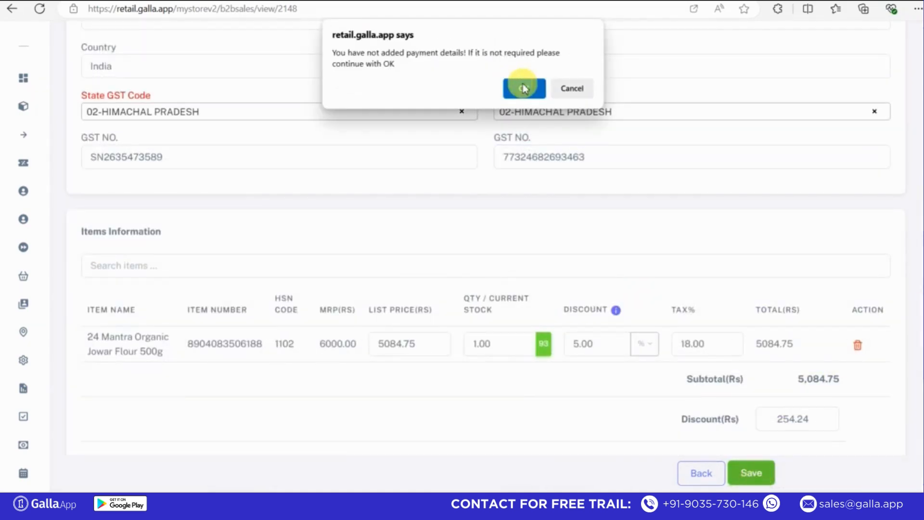
pyautogui.click(524, 88)
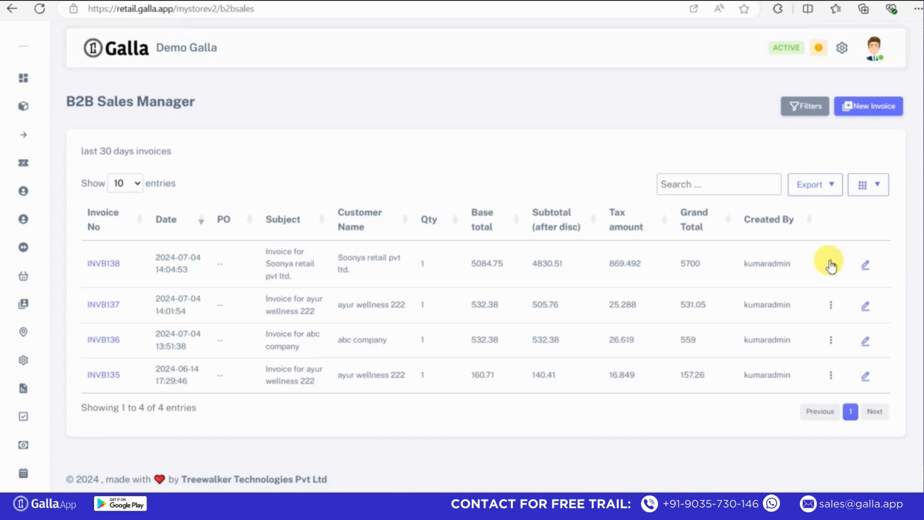
# Download INVB138's e-invoice as einvoice.json, then delete invoice INVB138.
pyautogui.click(831, 266)
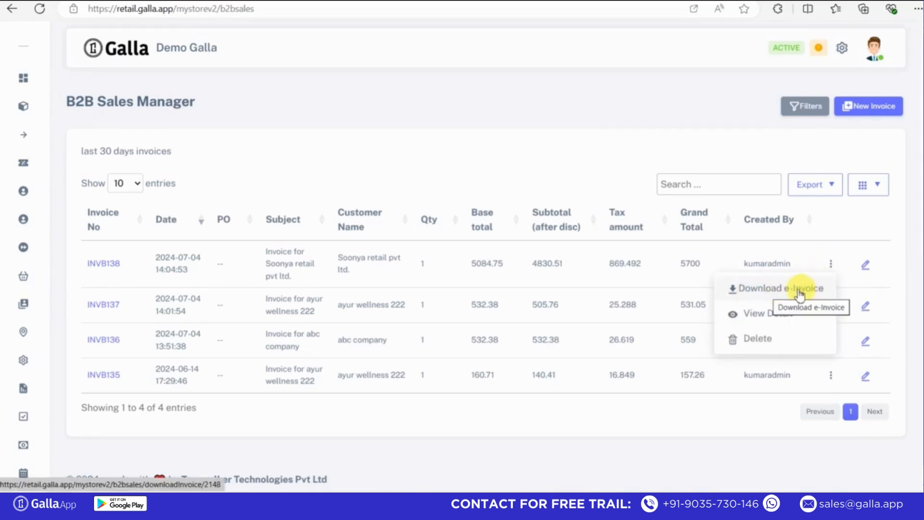
pyautogui.click(760, 295)
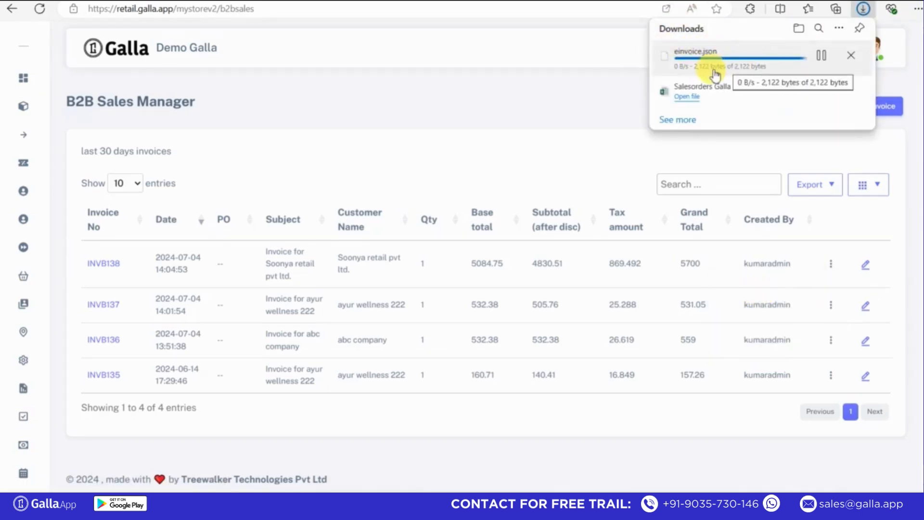
pyautogui.click(831, 264)
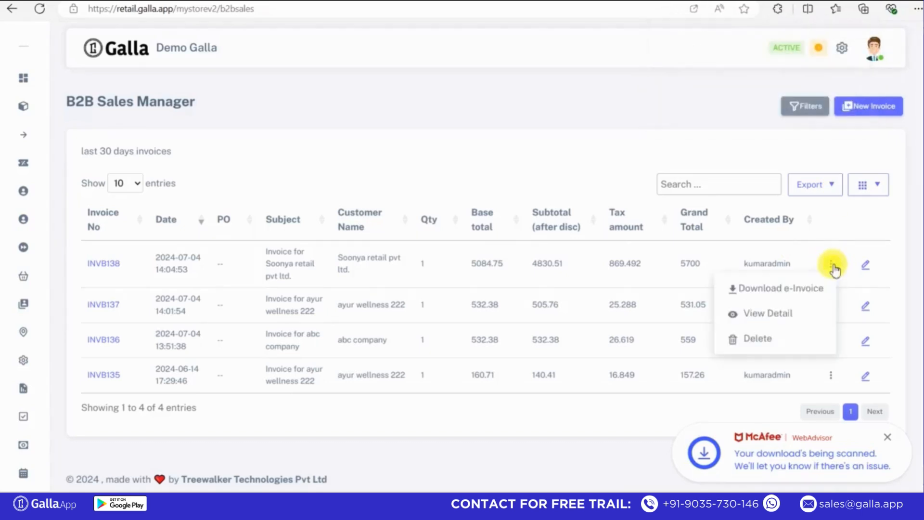
pyautogui.click(758, 342)
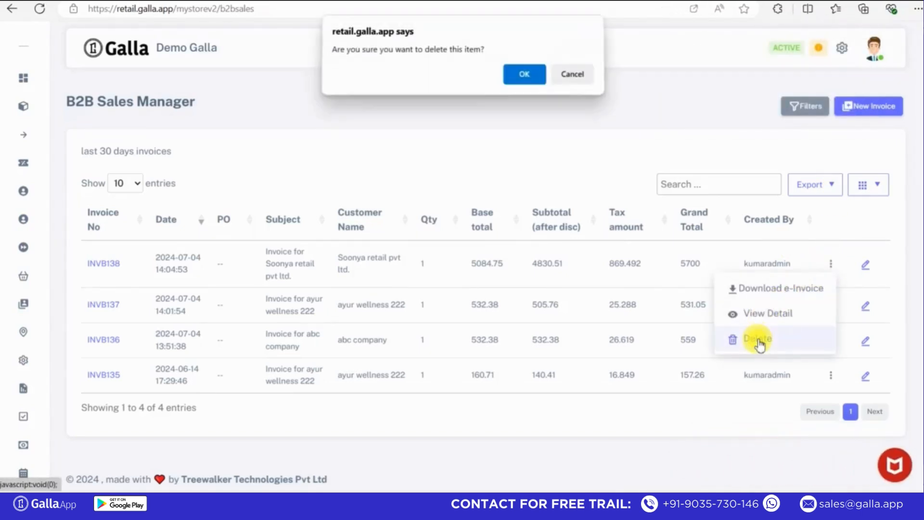
pyautogui.click(512, 78)
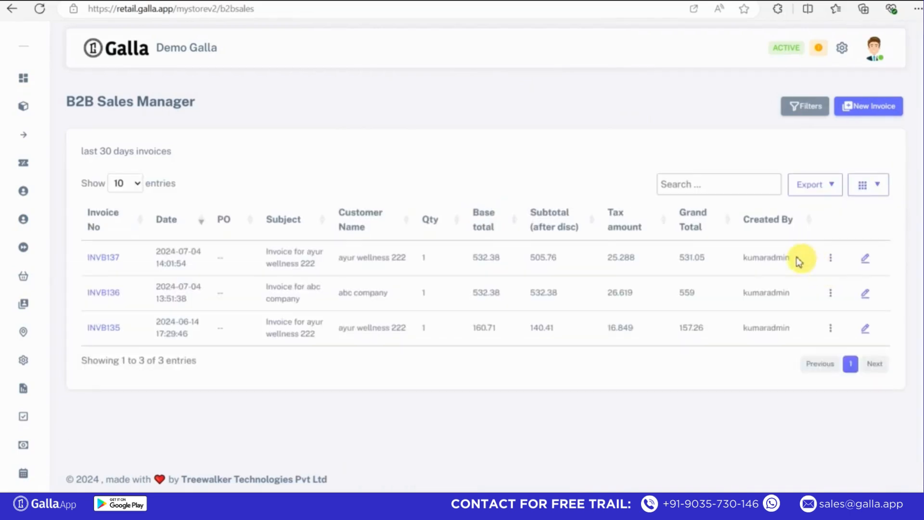
pyautogui.click(833, 259)
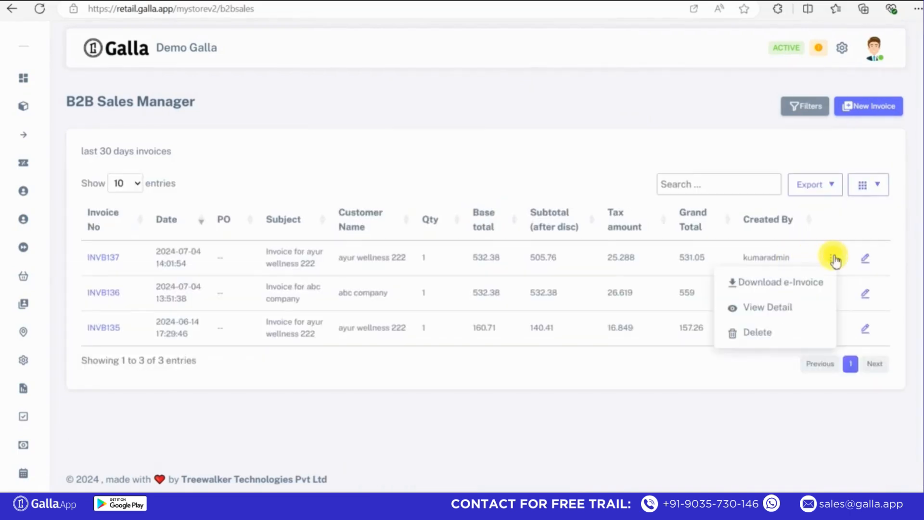
pyautogui.click(765, 310)
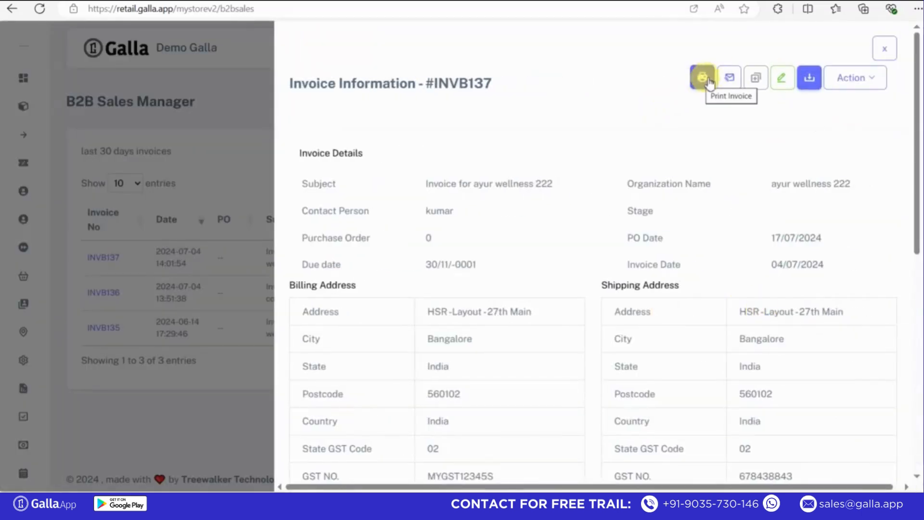
pyautogui.click(703, 82)
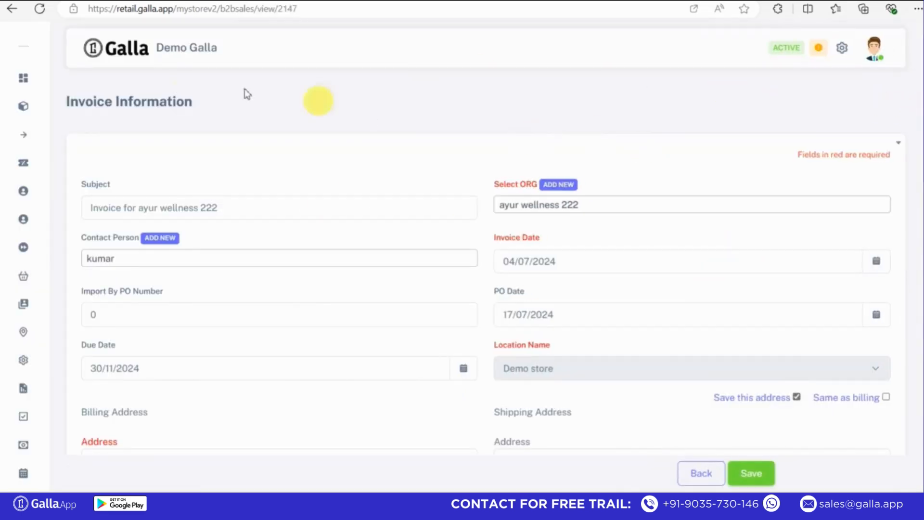
pyautogui.click(13, 17)
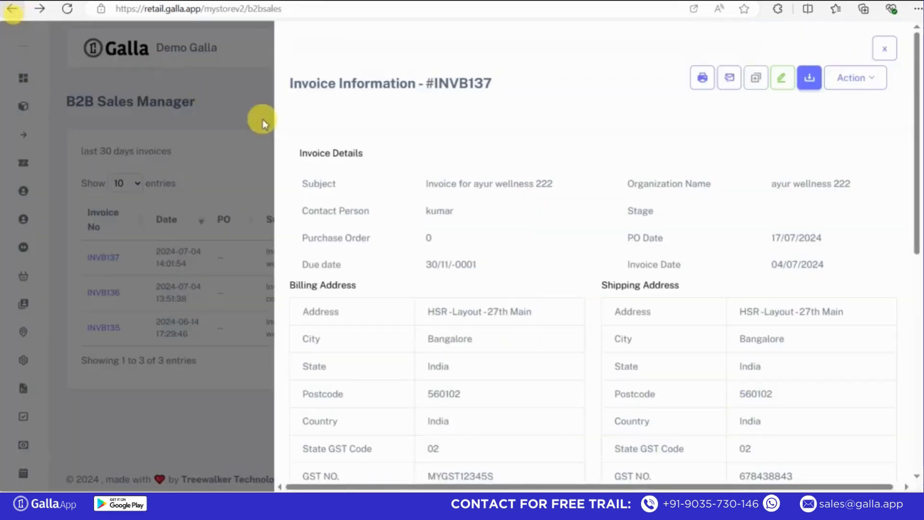
pyautogui.click(812, 92)
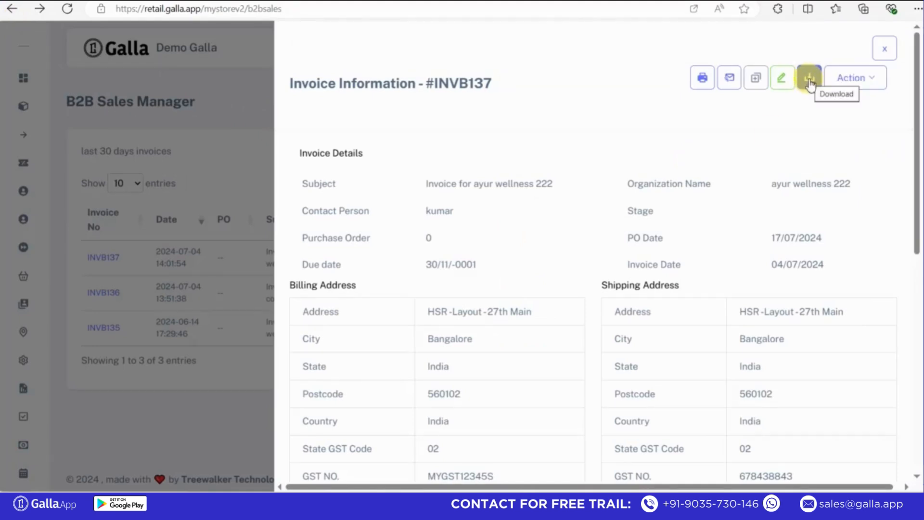
pyautogui.click(866, 85)
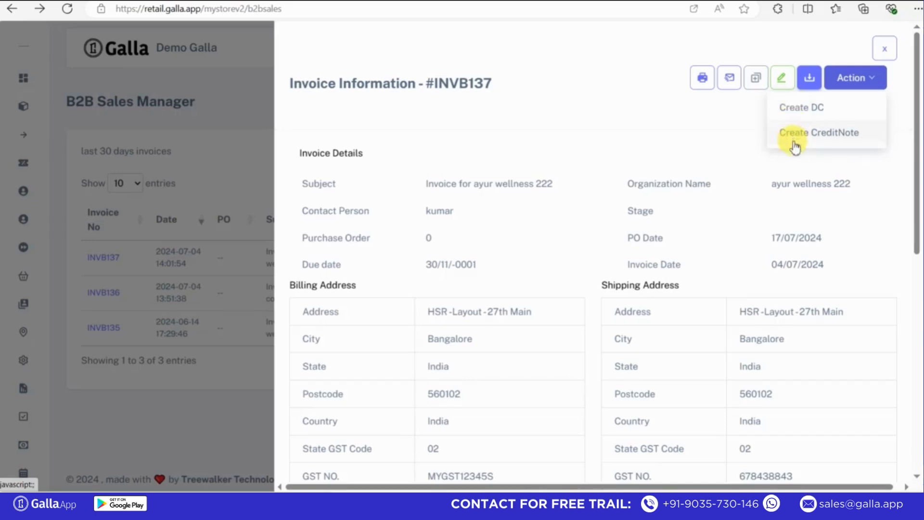
pyautogui.click(884, 49)
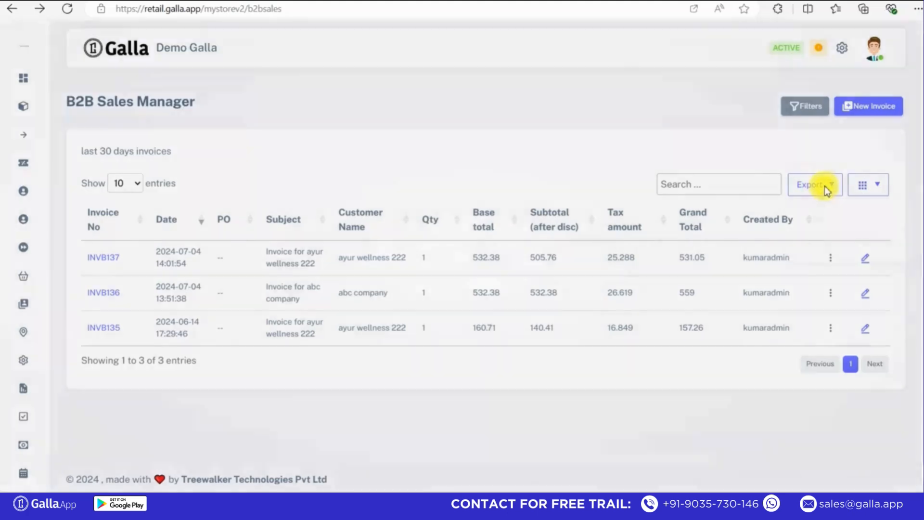
# Export the invoice list to Excel, then filter it to 2024-06-07 through 2024-07-06.
pyautogui.click(825, 188)
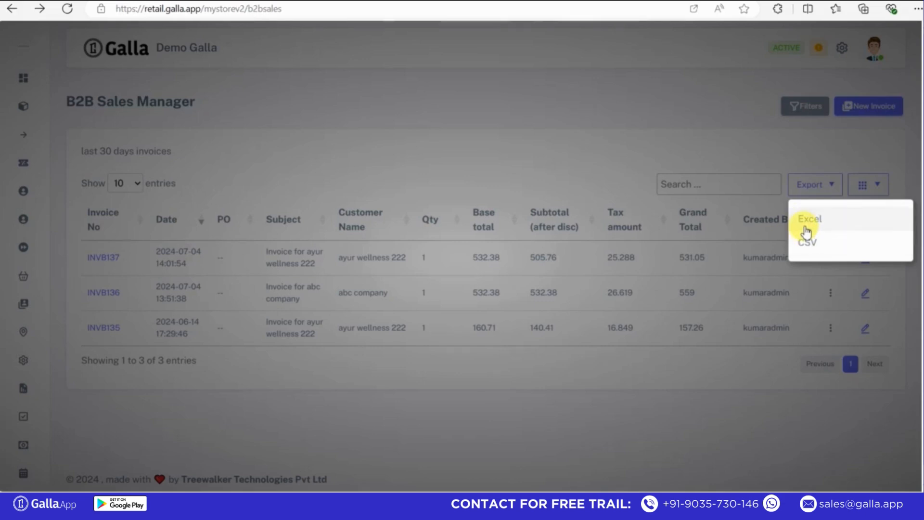
pyautogui.click(756, 144)
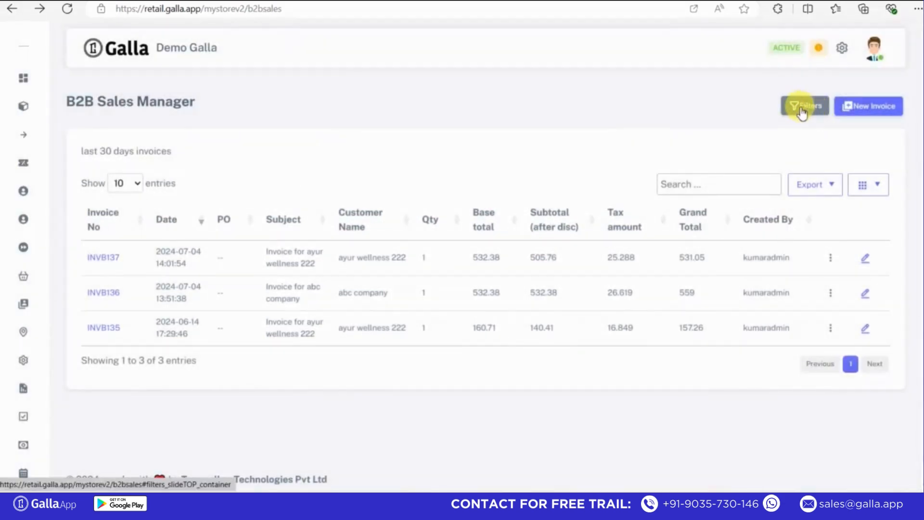
pyautogui.click(807, 107)
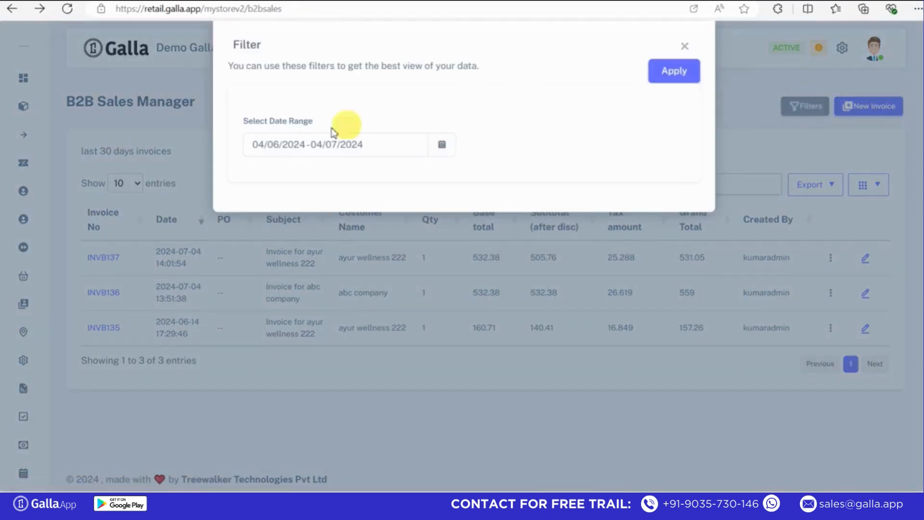
pyautogui.click(415, 144)
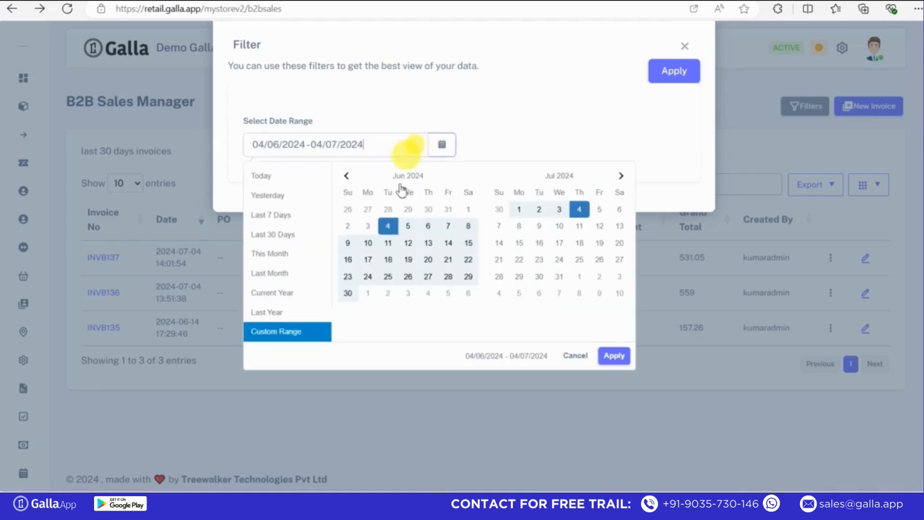
pyautogui.click(446, 228)
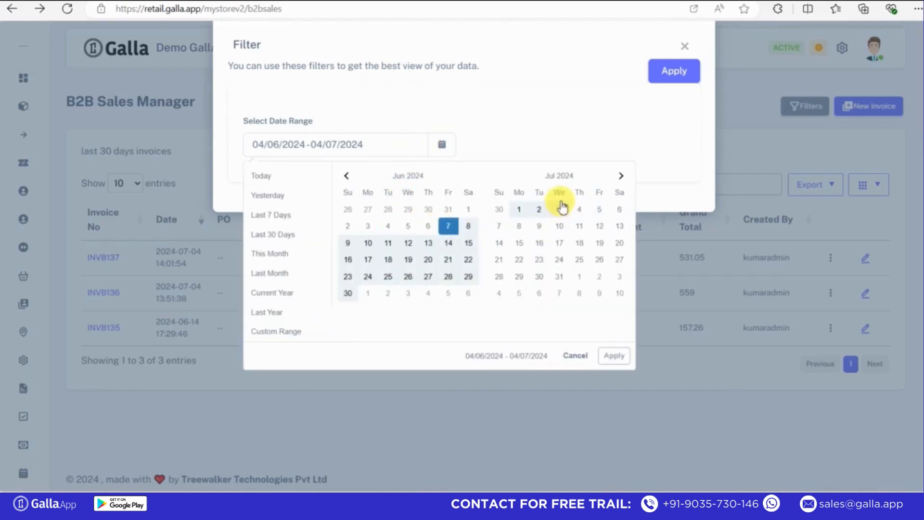
pyautogui.click(618, 208)
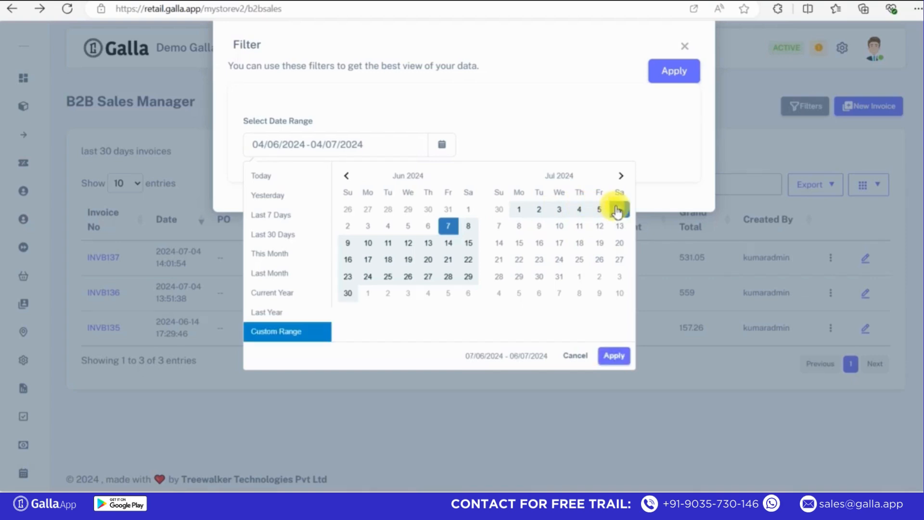
pyautogui.click(619, 353)
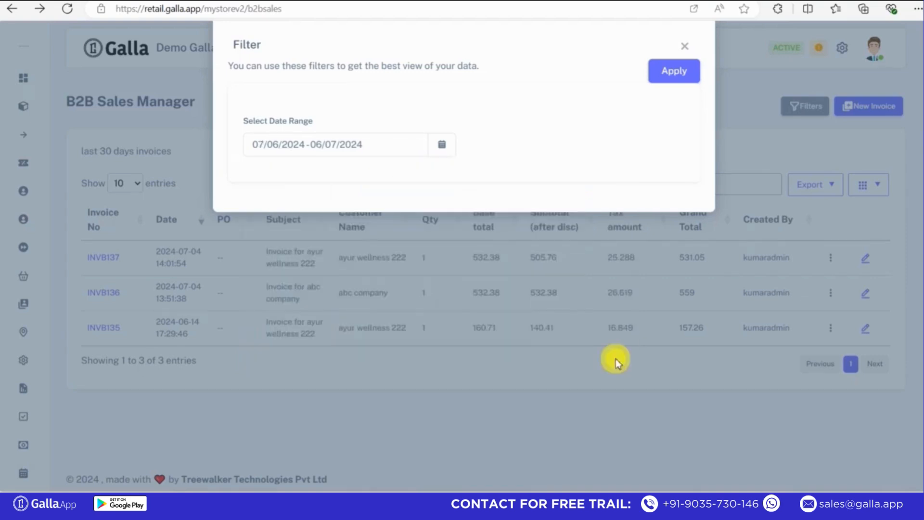
pyautogui.click(678, 77)
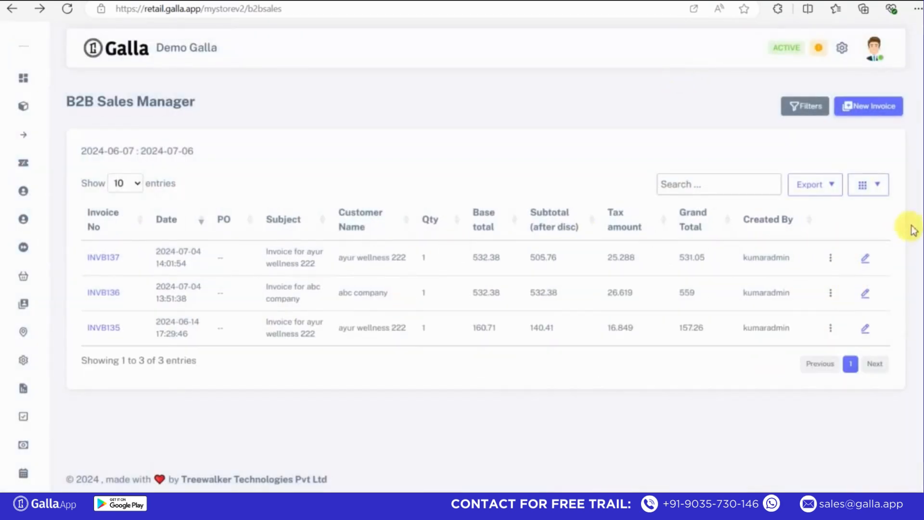
pyautogui.moveTo(922, 203)
pyautogui.mouseDown()
pyautogui.moveTo(923, 231)
pyautogui.moveTo(920, 192)
pyautogui.mouseUp()
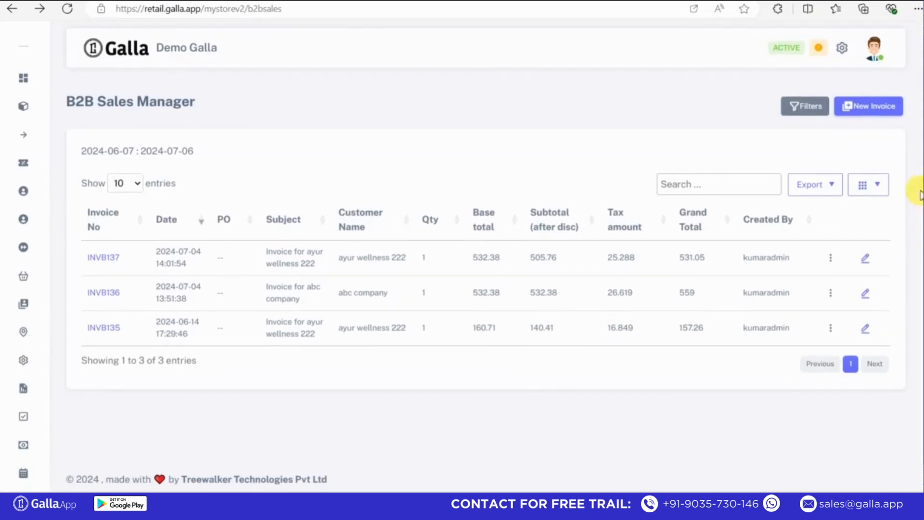